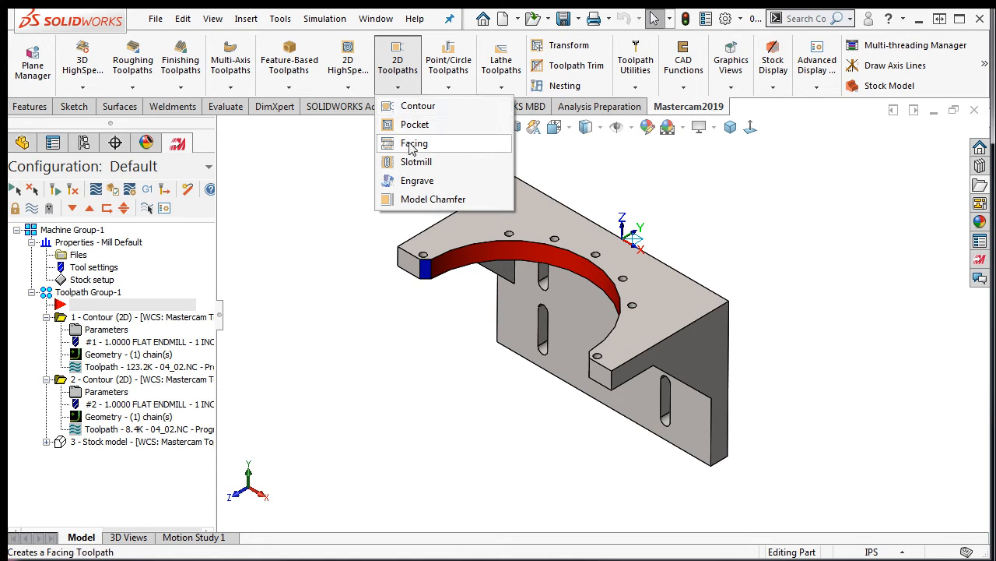
Start a 2D Facing toolpath and chain the bracket's top-face outline from its straight side edge, propagating along the tool plane
{"action": "left_click", "coordinate": [410, 145]}
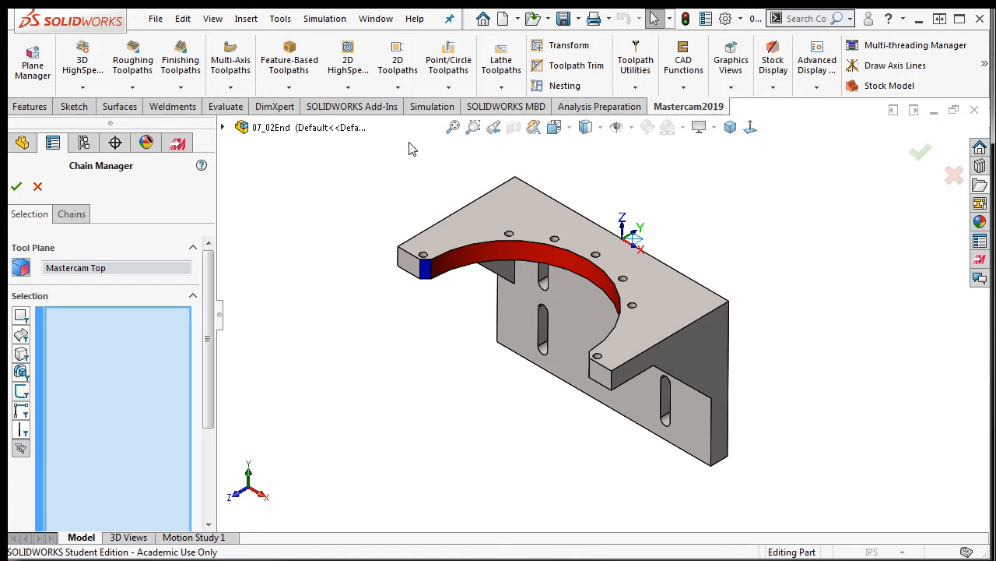
{"action": "left_click", "coordinate": [429, 229]}
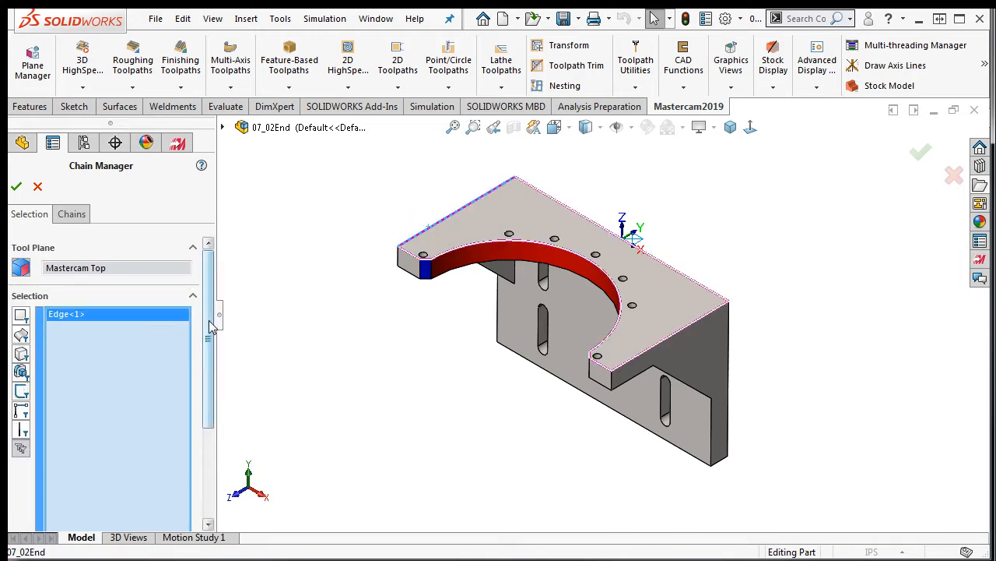
{"action": "left_click_drag", "start_coordinate": [209, 327], "coordinate": [206, 408]}
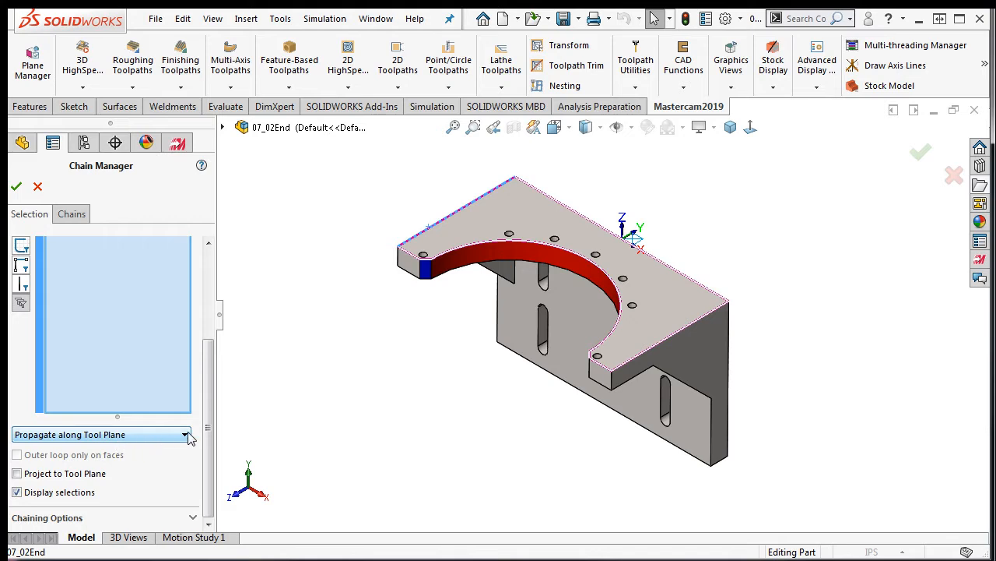
{"action": "left_click", "coordinate": [74, 216]}
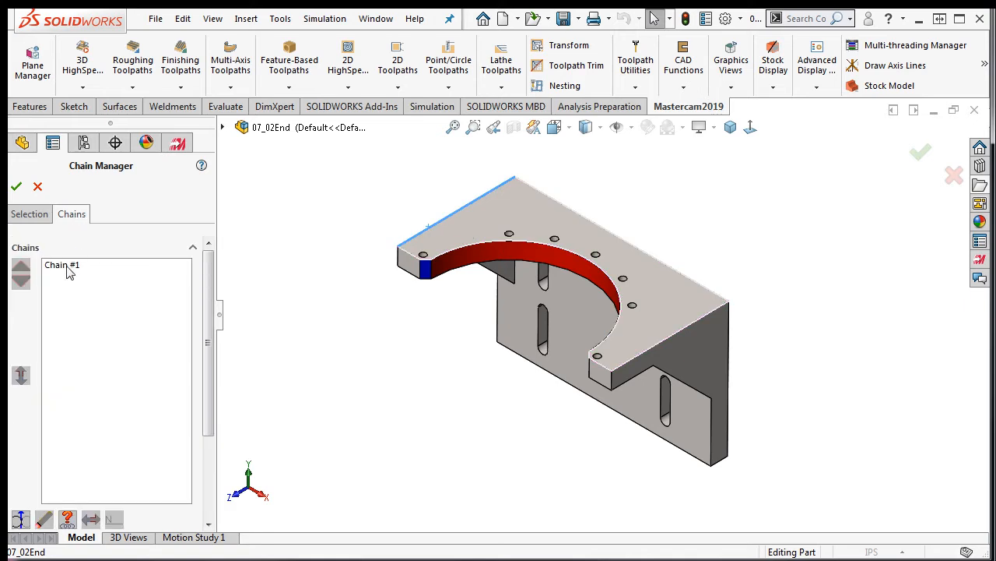
{"action": "left_click", "coordinate": [69, 270]}
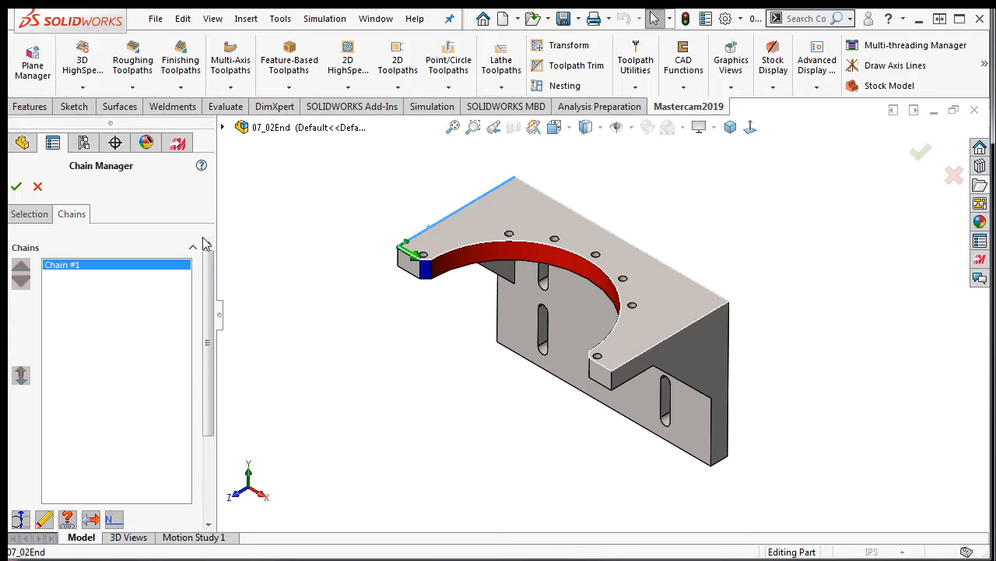
{"action": "left_click", "coordinate": [18, 187]}
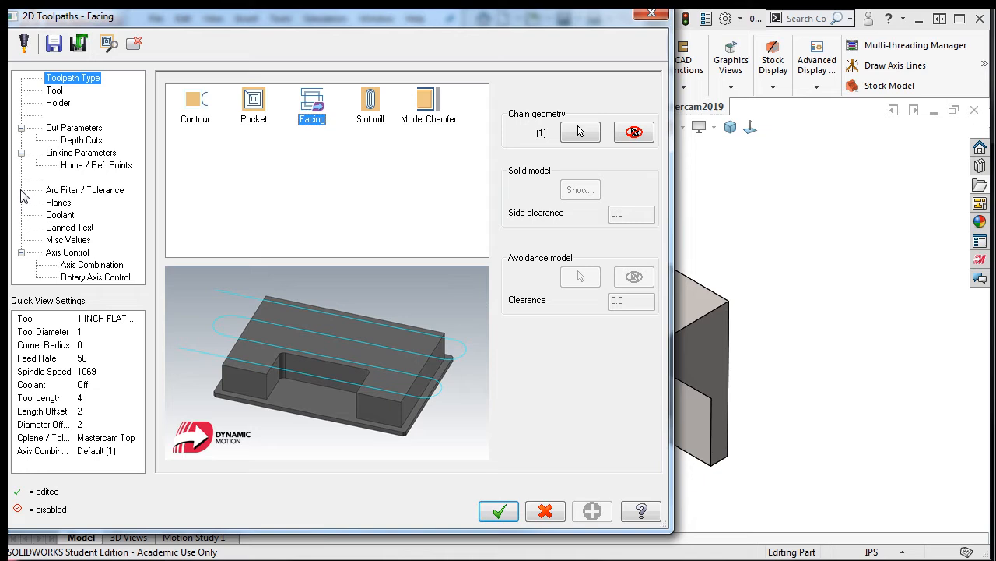
Filter the tool library for the facing operation to show only the face mill tool type
{"action": "left_click", "coordinate": [60, 91]}
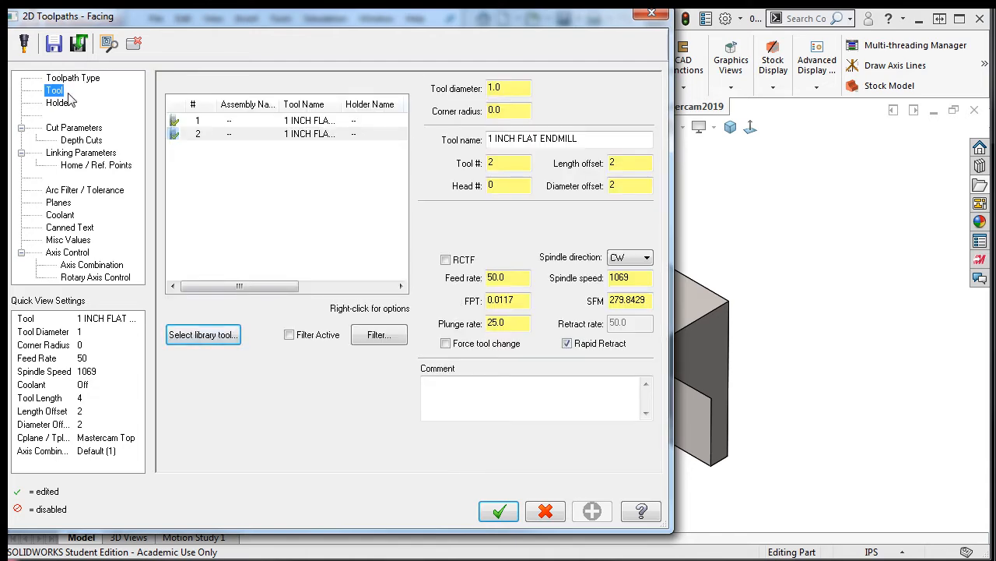
{"action": "left_click", "coordinate": [200, 343]}
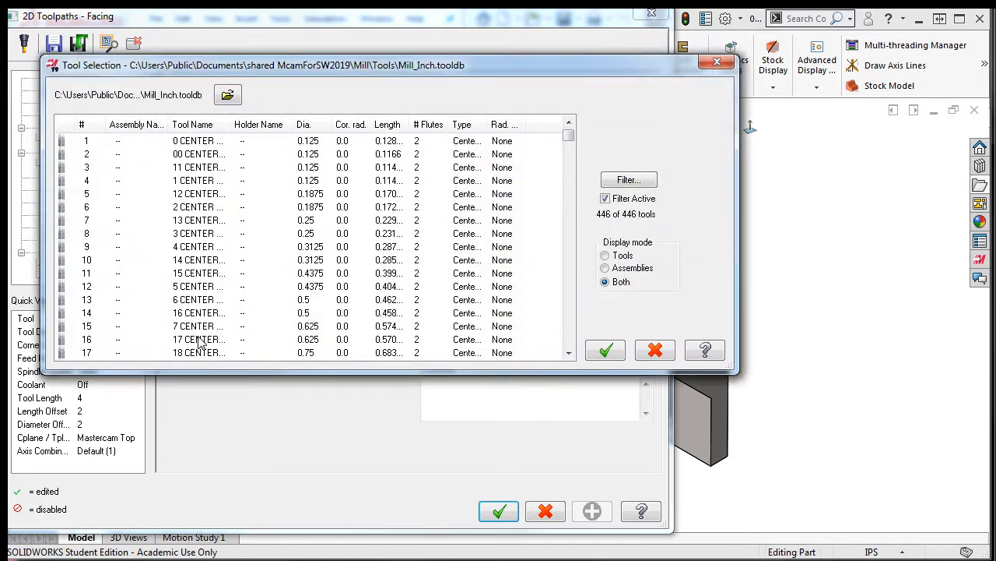
{"action": "left_click", "coordinate": [640, 182]}
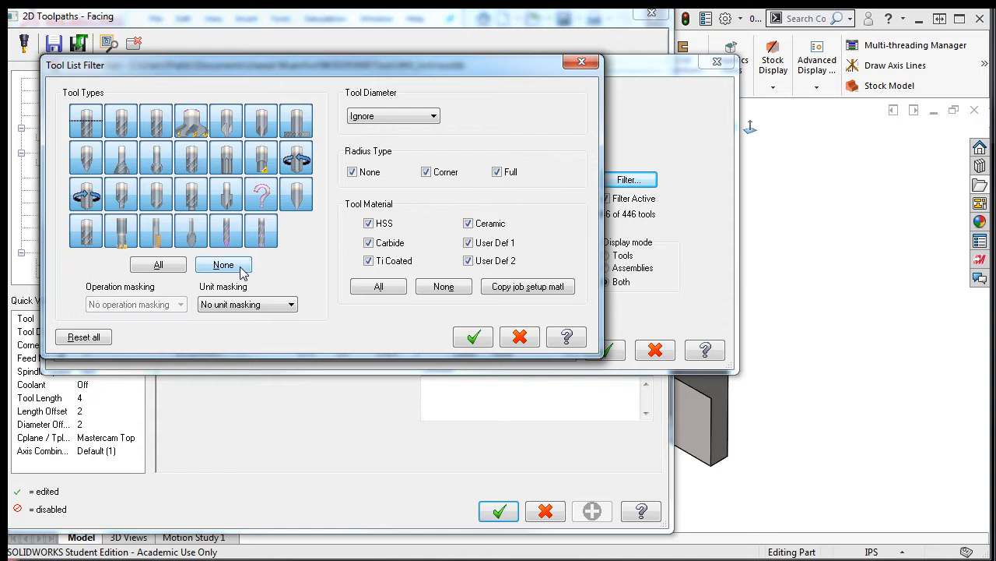
{"action": "left_click", "coordinate": [224, 265]}
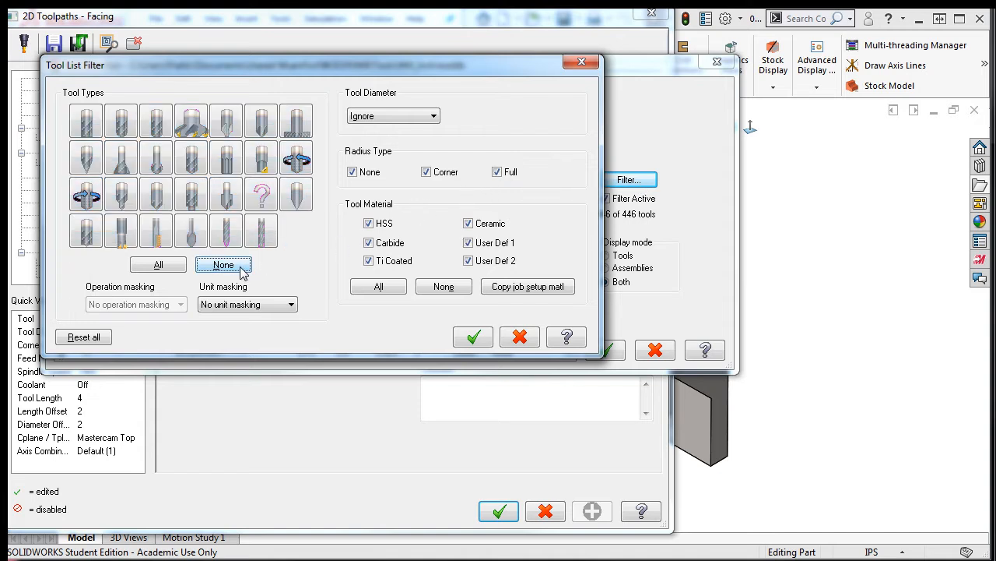
{"action": "left_click", "coordinate": [191, 127]}
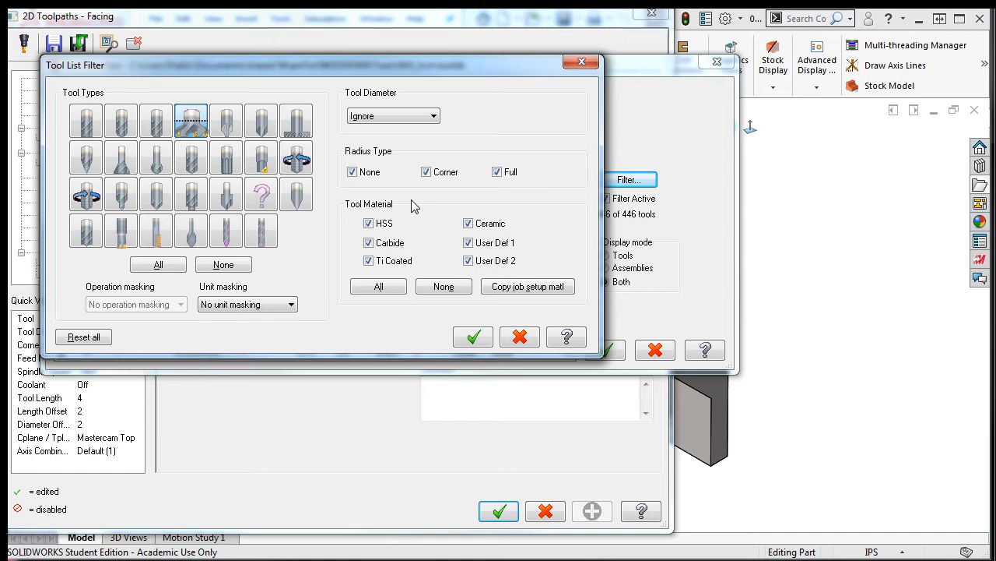
Limit the filtered tool diameter to less than 5.25, taken from the length of the top face's straight side edge
{"action": "left_click", "coordinate": [429, 117]}
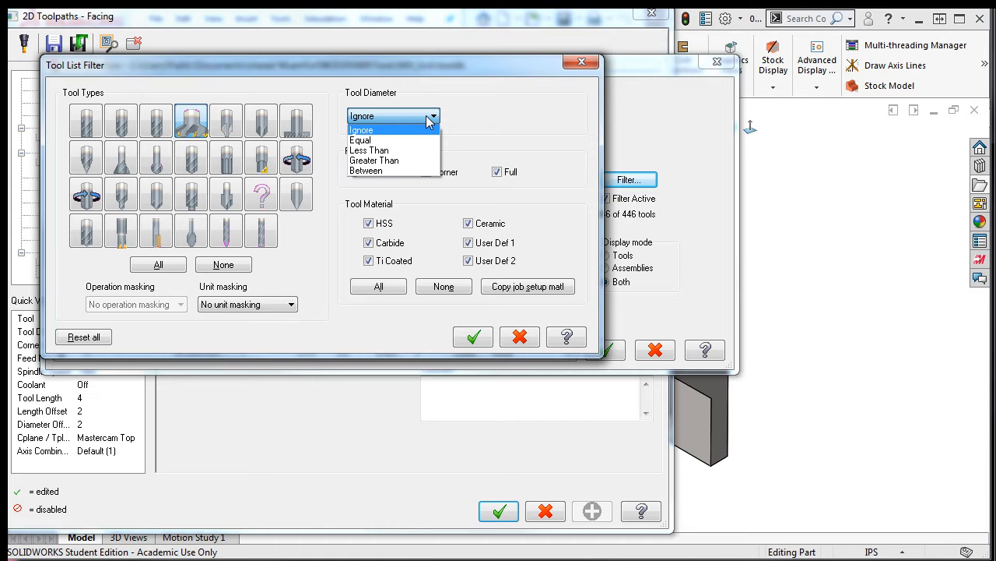
{"action": "left_click", "coordinate": [381, 151]}
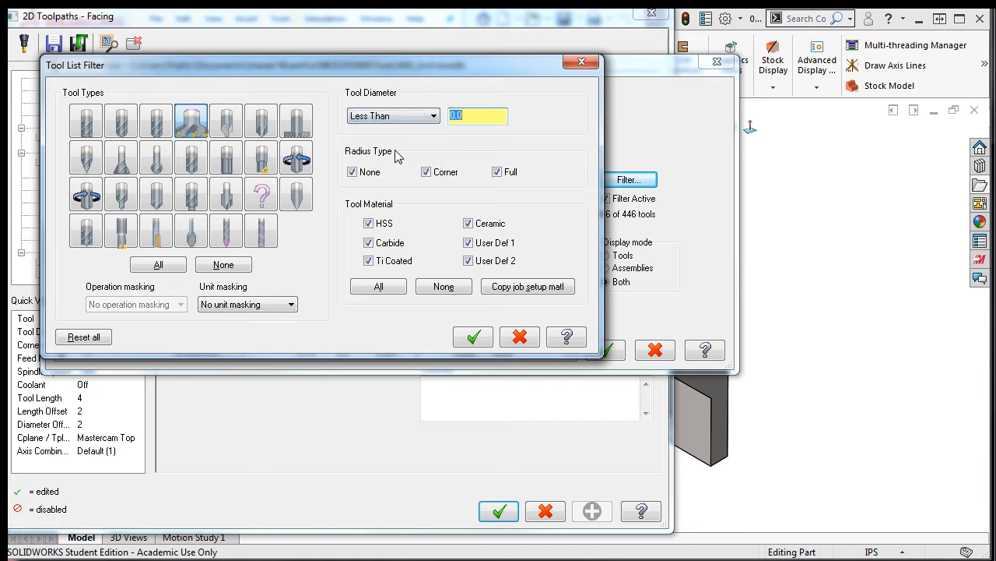
{"action": "right_click", "coordinate": [486, 115]}
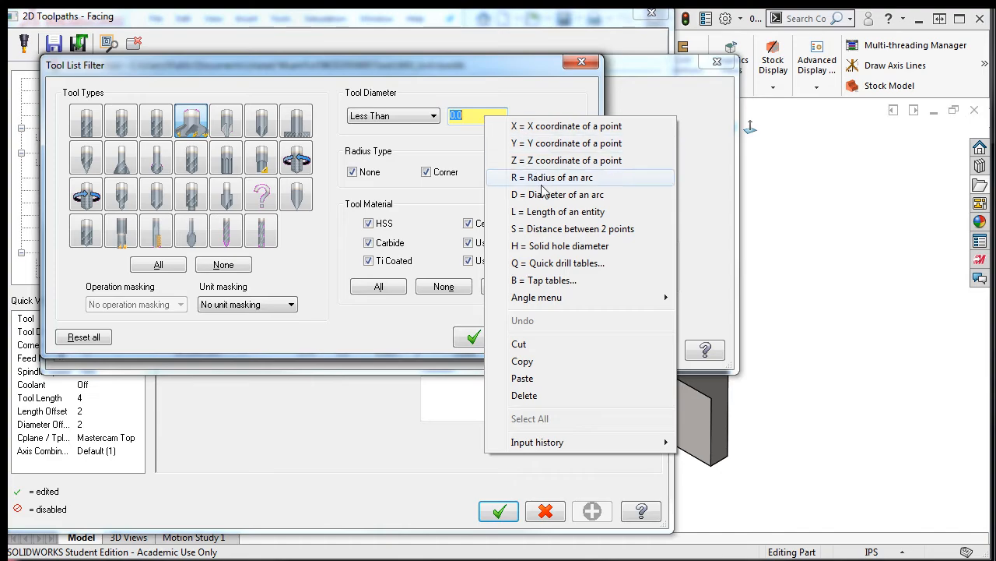
{"action": "left_click", "coordinate": [558, 211]}
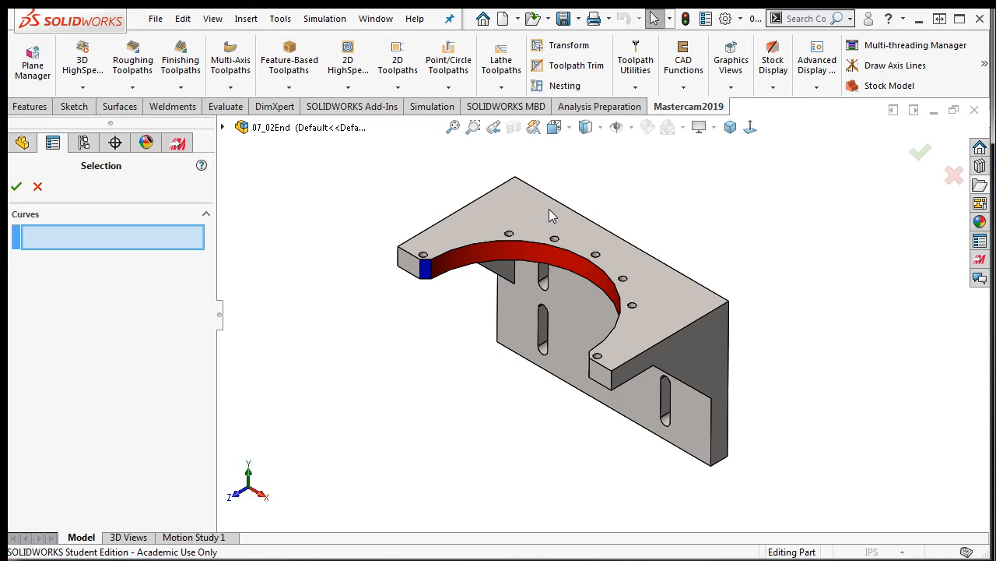
{"action": "left_click", "coordinate": [497, 186]}
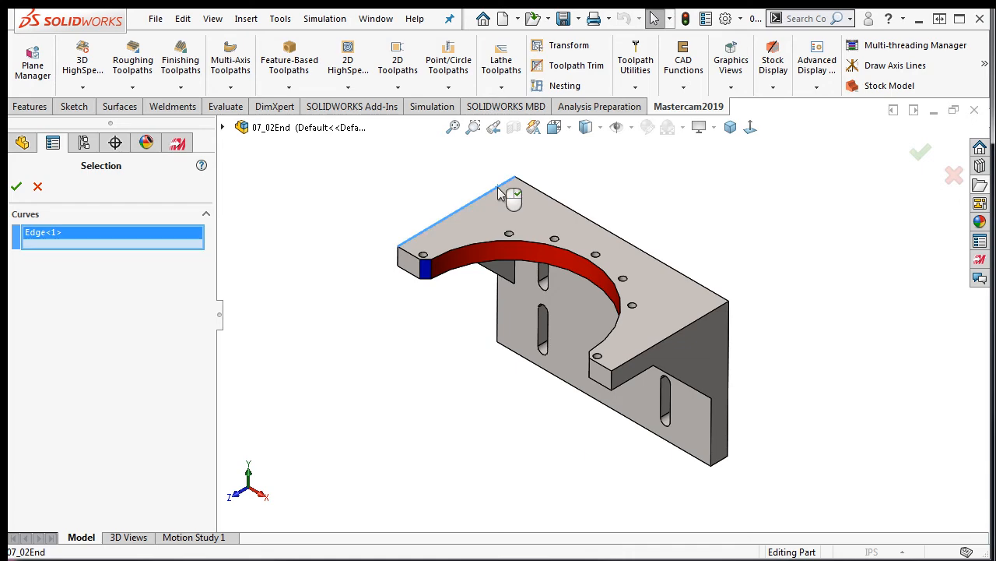
{"action": "left_click", "coordinate": [16, 186]}
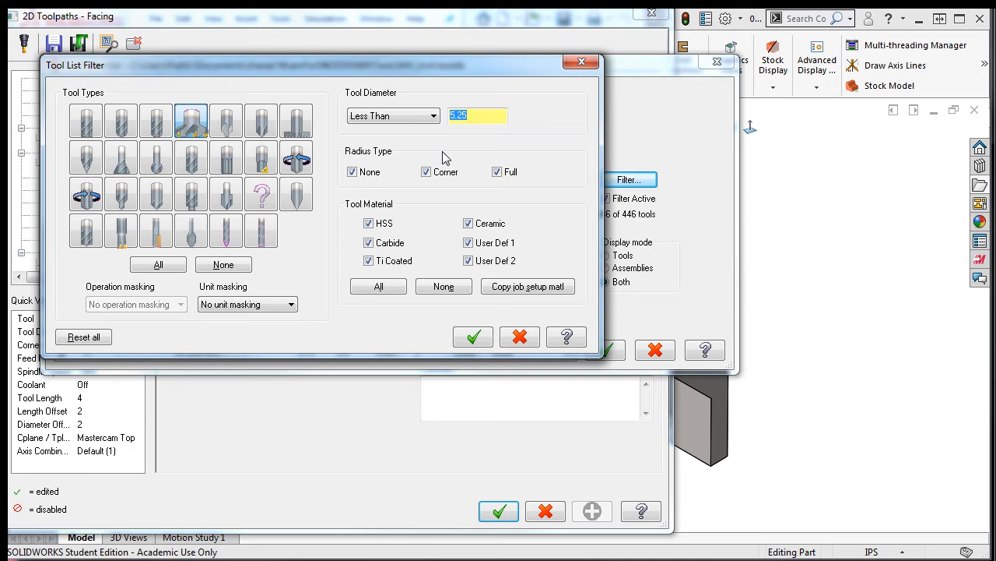
Apply the tool filter and choose the 3" FACE MILL from the library for the facing operation
{"action": "left_click", "coordinate": [472, 336]}
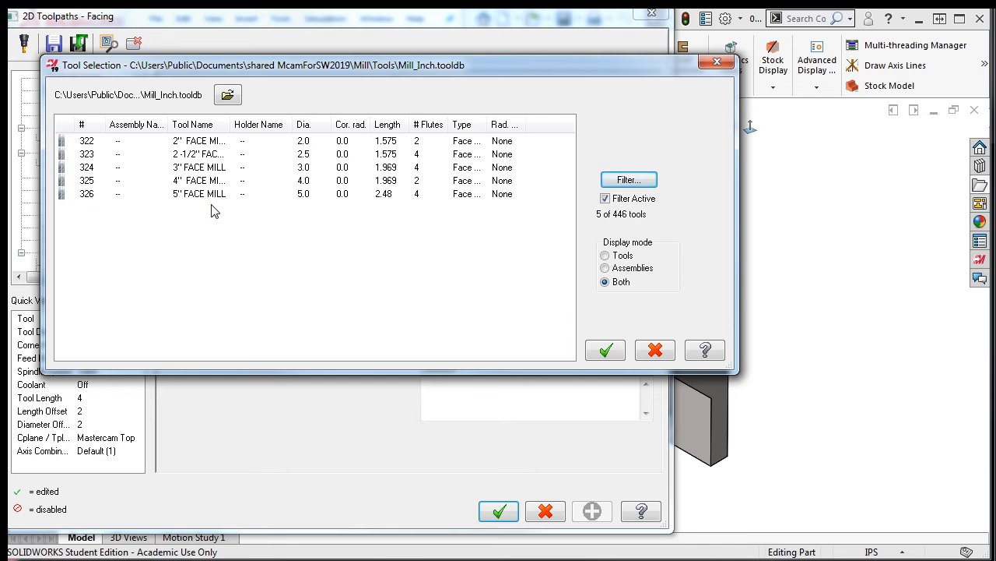
{"action": "left_click", "coordinate": [206, 168]}
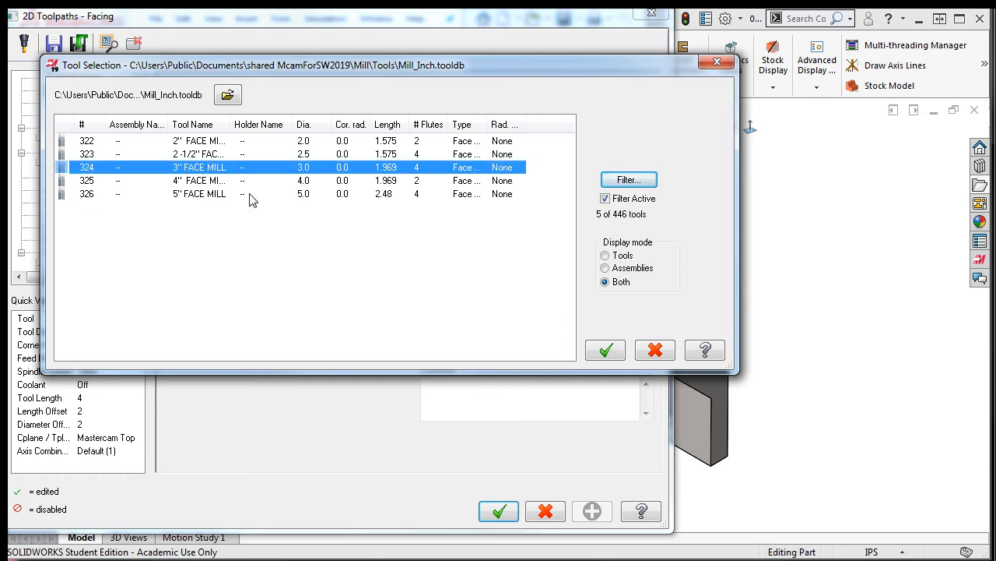
{"action": "left_click", "coordinate": [600, 352]}
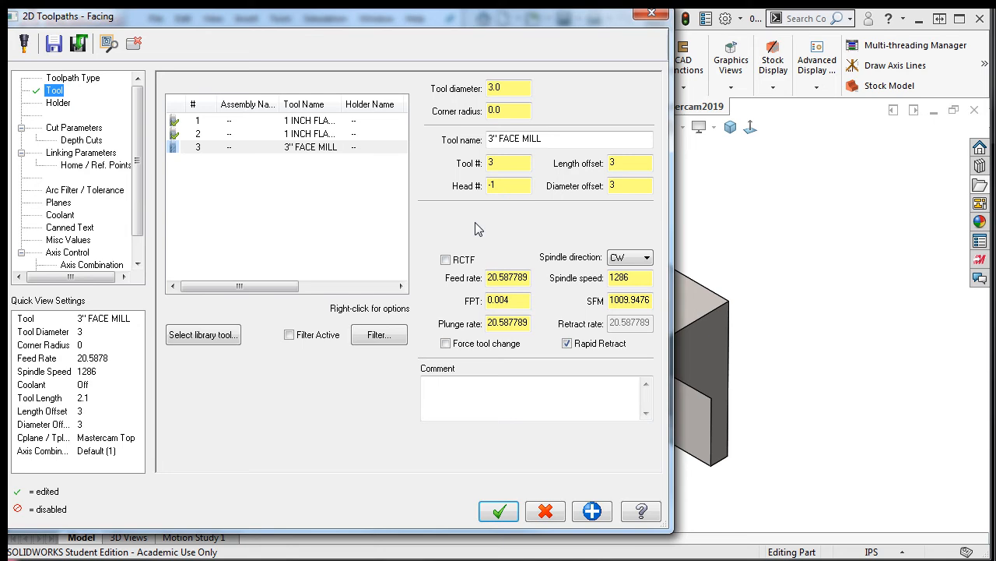
Set the face mill's cutting speed to 400 SFM, feed per tooth to 0.01 and plunge rate to 25
{"action": "double_click", "coordinate": [649, 301]}
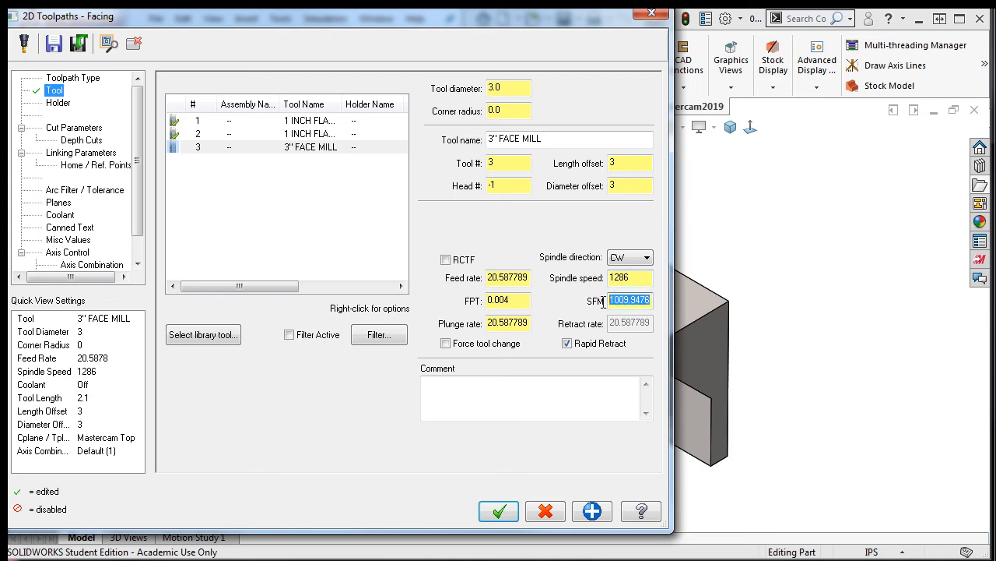
{"action": "type", "text": "400"}
{"action": "key", "text": "Return"}
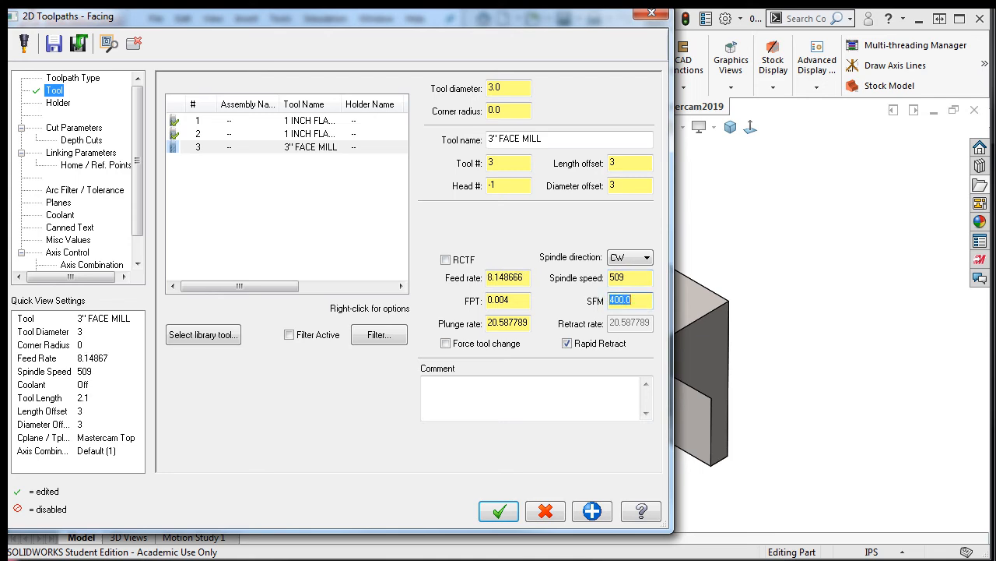
{"action": "left_click", "coordinate": [633, 277]}
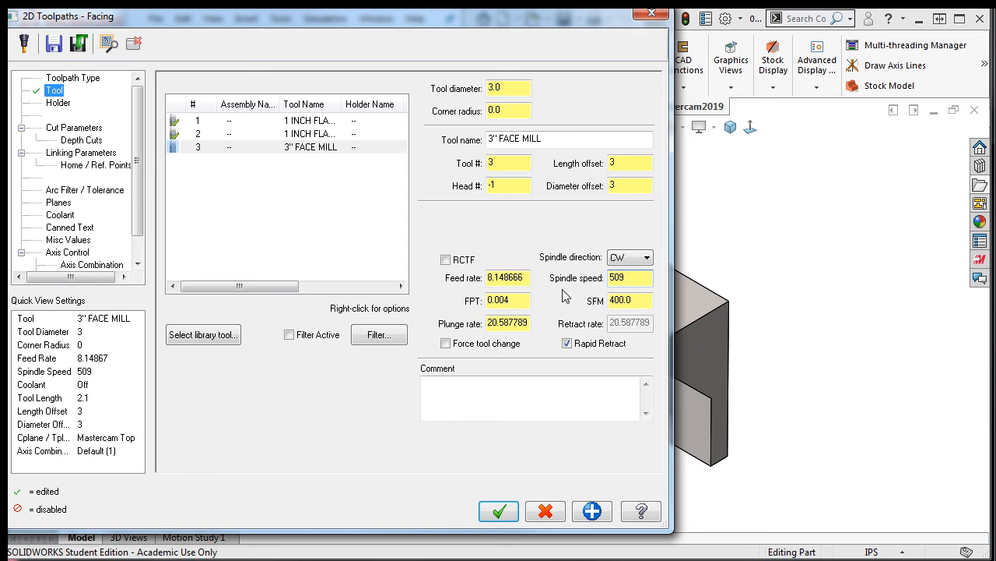
{"action": "left_click_drag", "start_coordinate": [525, 301], "coordinate": [455, 300]}
{"action": "type", "text": "0.01"}
{"action": "key", "text": "Return"}
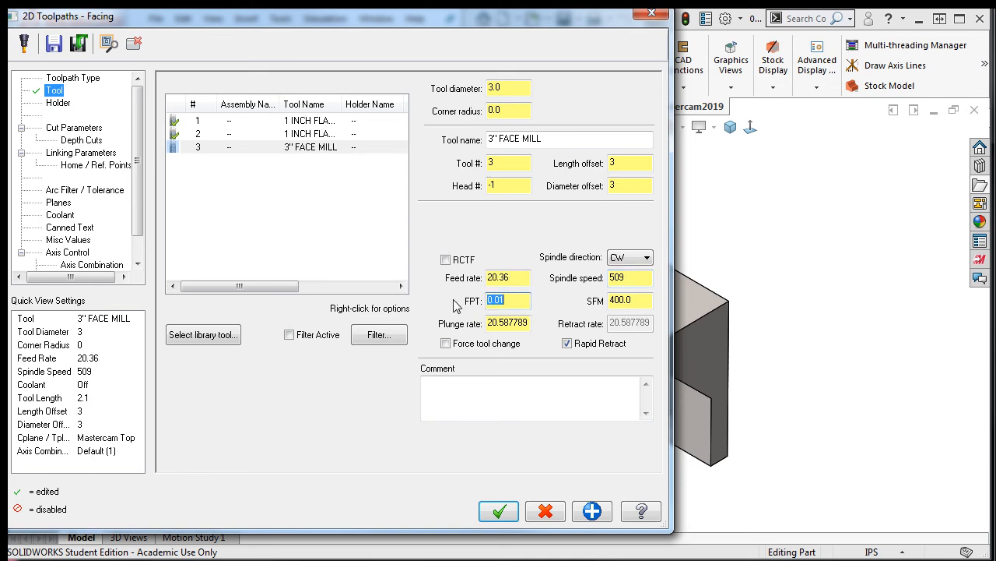
{"action": "left_click_drag", "start_coordinate": [530, 323], "coordinate": [466, 323]}
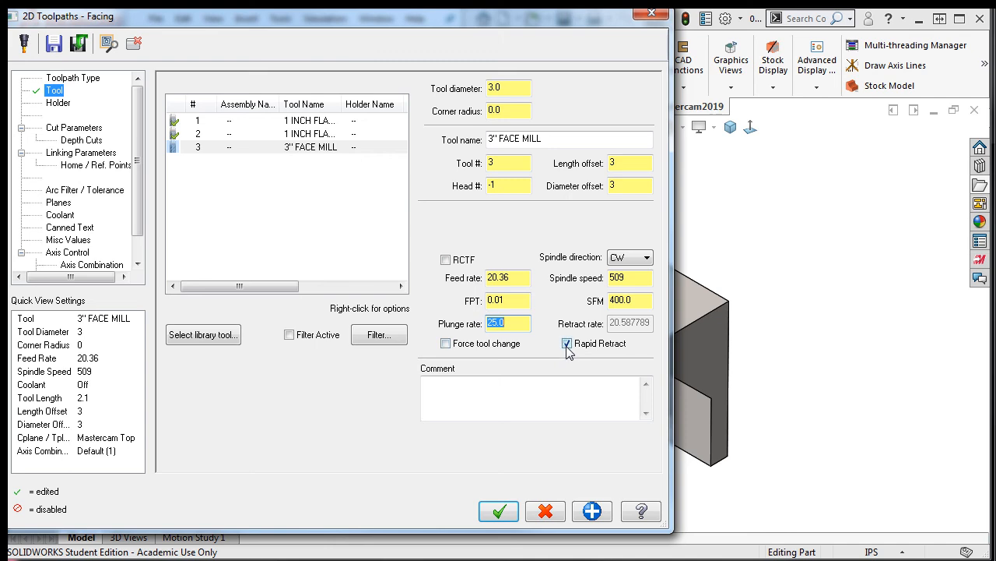
Add the comment "SKIM SURFACE TO CLEAN UP WELDING WARPAGE" to the facing operation
{"action": "left_click", "coordinate": [498, 380]}
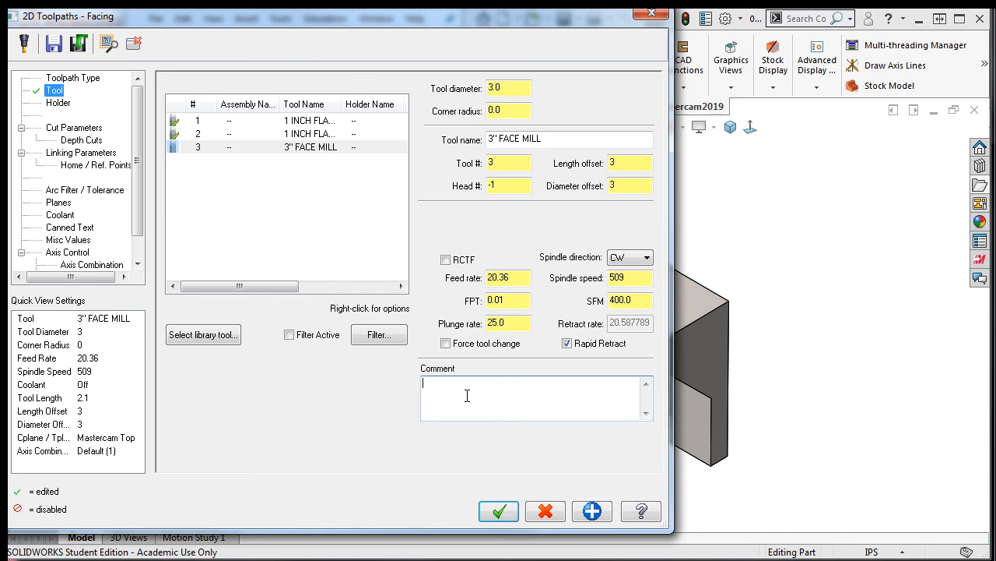
{"action": "type", "text": "SKIM SURFACE TO CLEAN UP WELDING WARPA"}
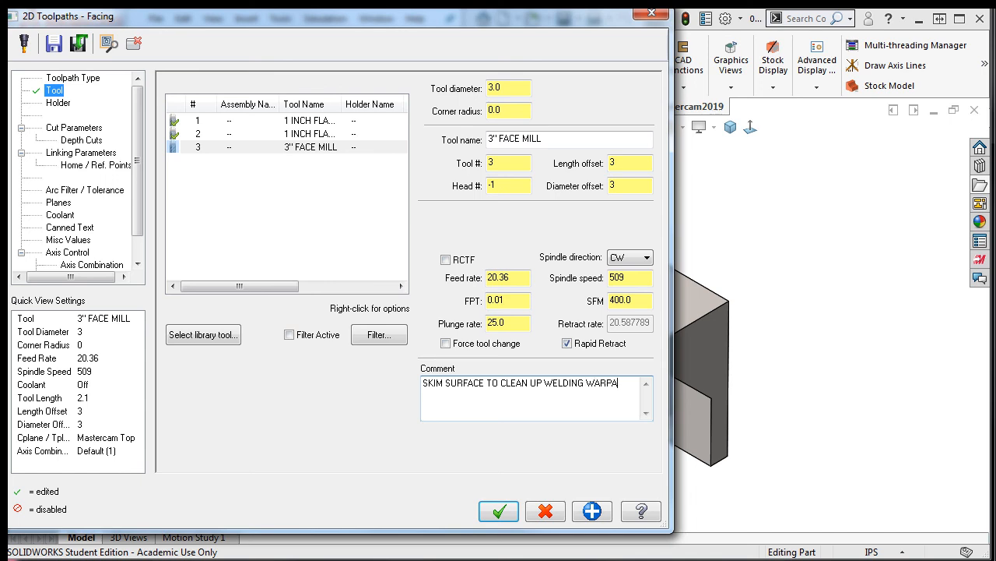
{"action": "type", "text": "GE"}
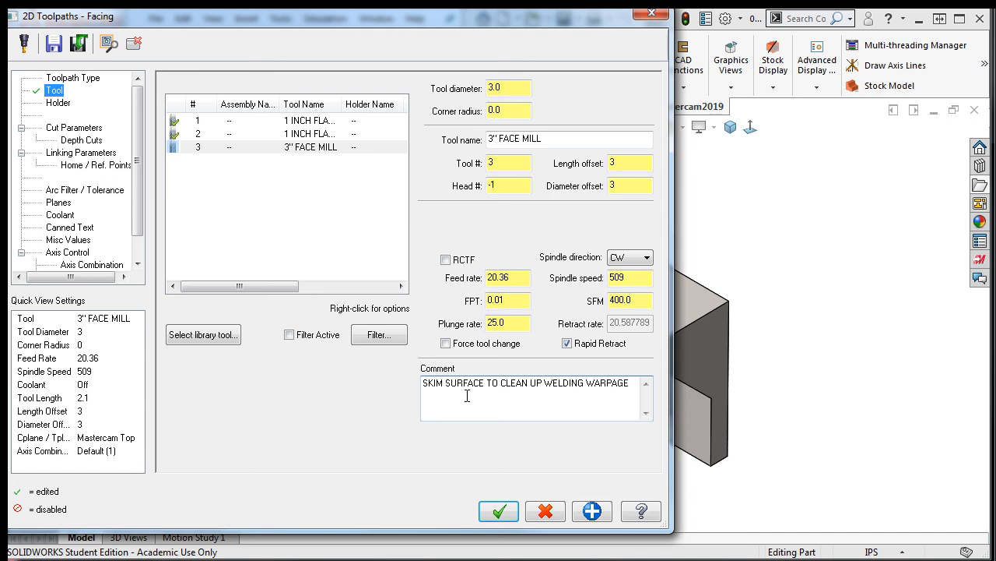